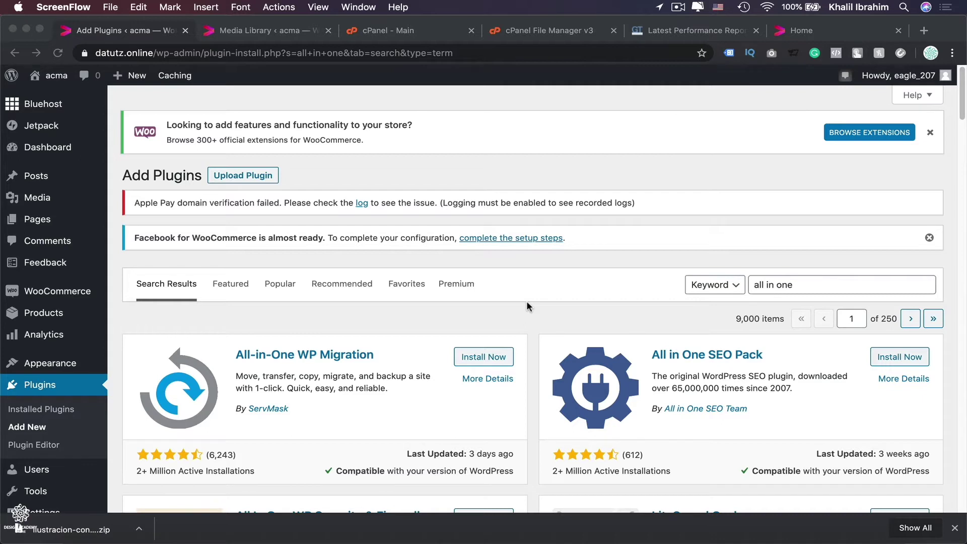
- Upload all-in-one-wp-migration.6.77.zip as a new plugin, install it and activate it
{"action": "left_click", "coordinate": [524, 305]}
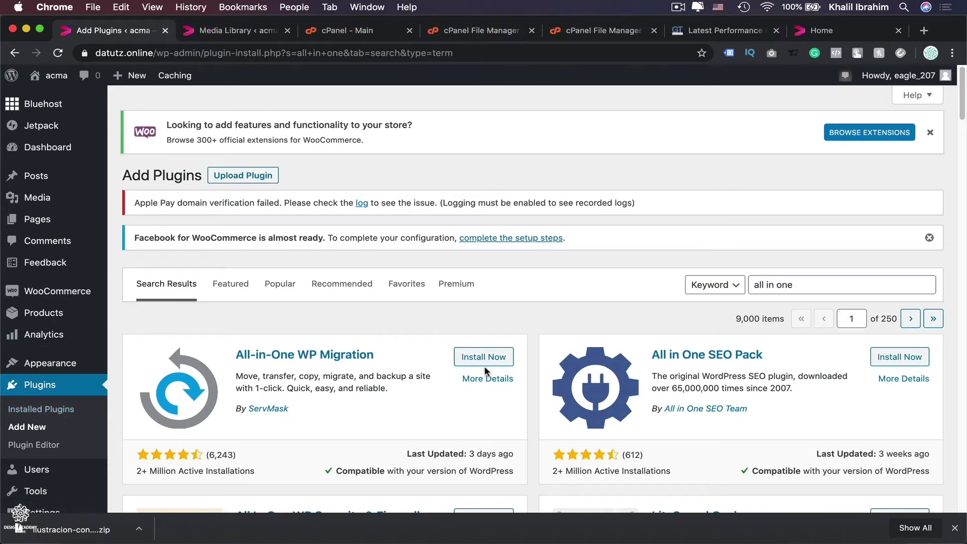
{"action": "left_click", "coordinate": [253, 182]}
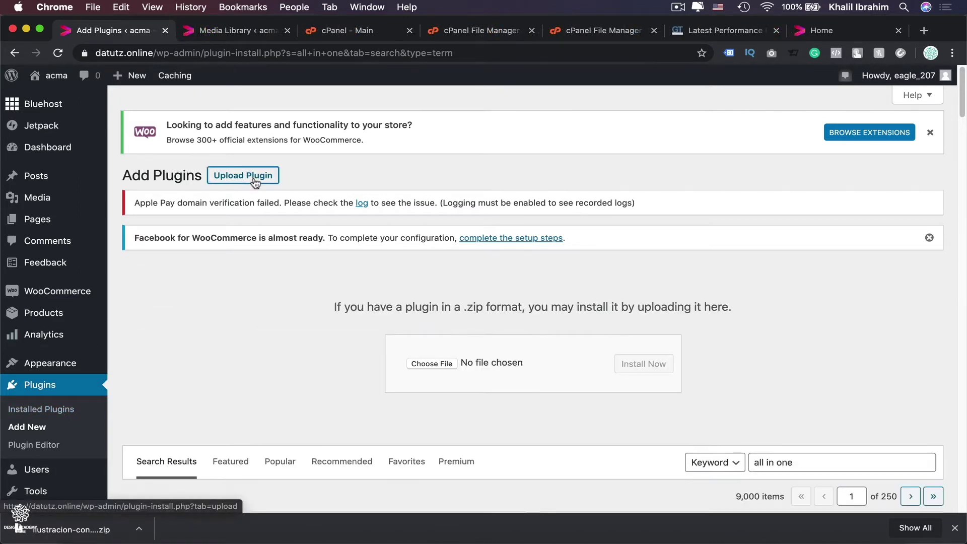
{"action": "left_click", "coordinate": [442, 364]}
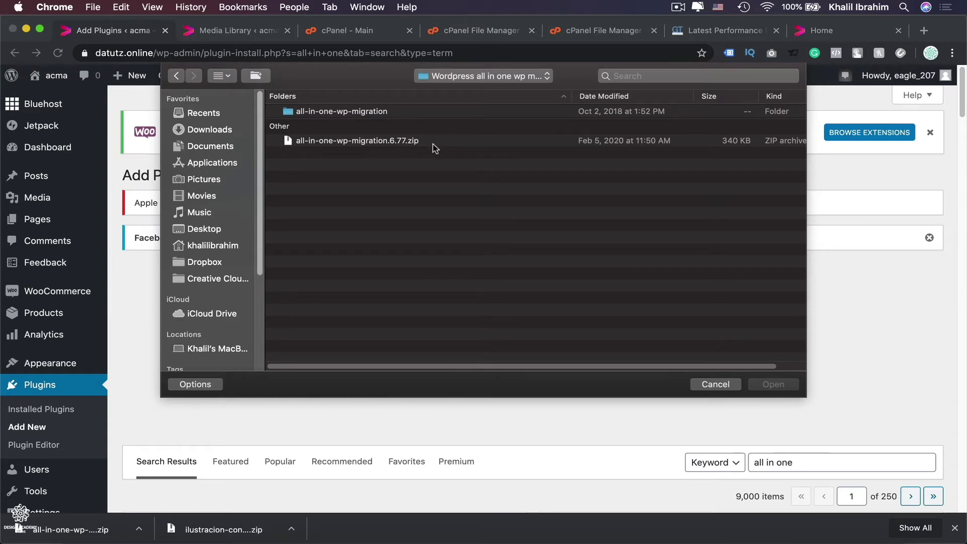
{"action": "left_click", "coordinate": [385, 141]}
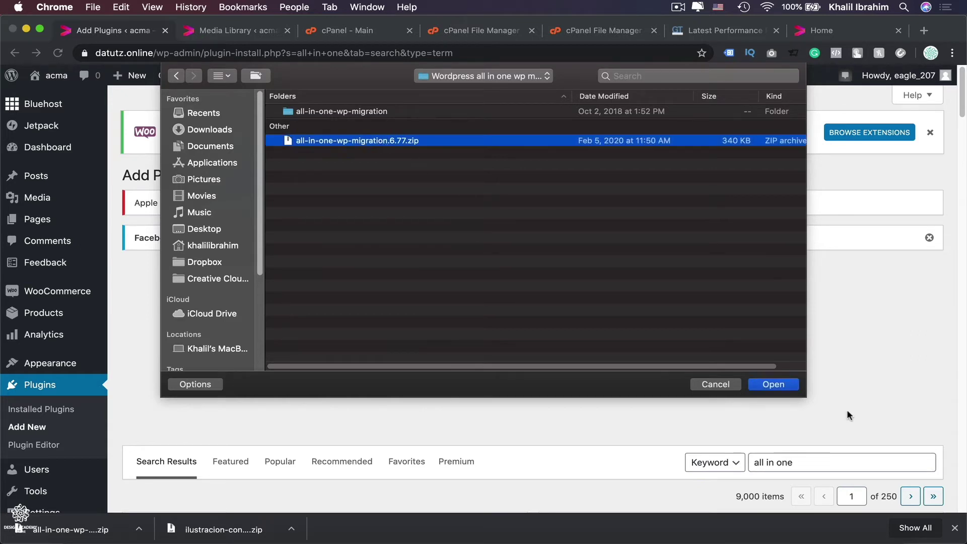
{"action": "left_click", "coordinate": [775, 384]}
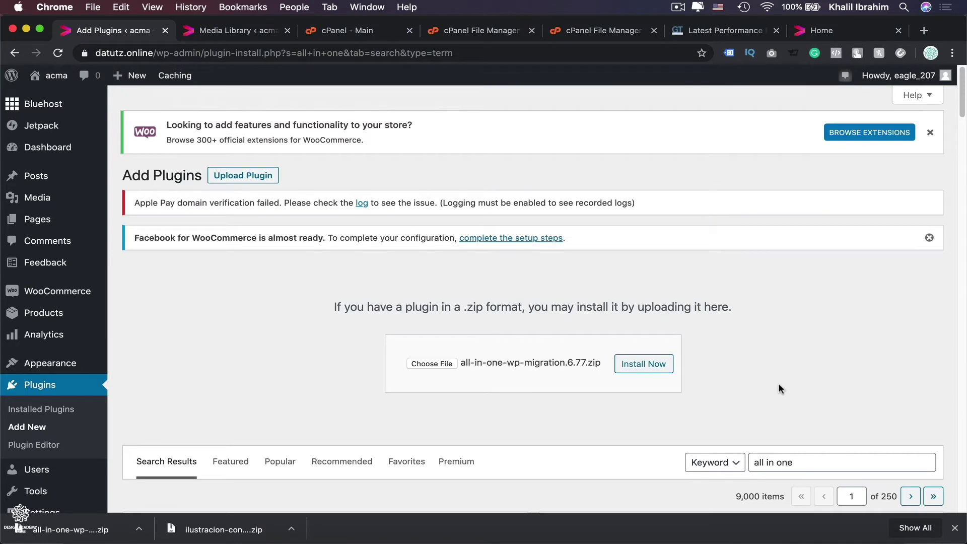
{"action": "left_click", "coordinate": [658, 369]}
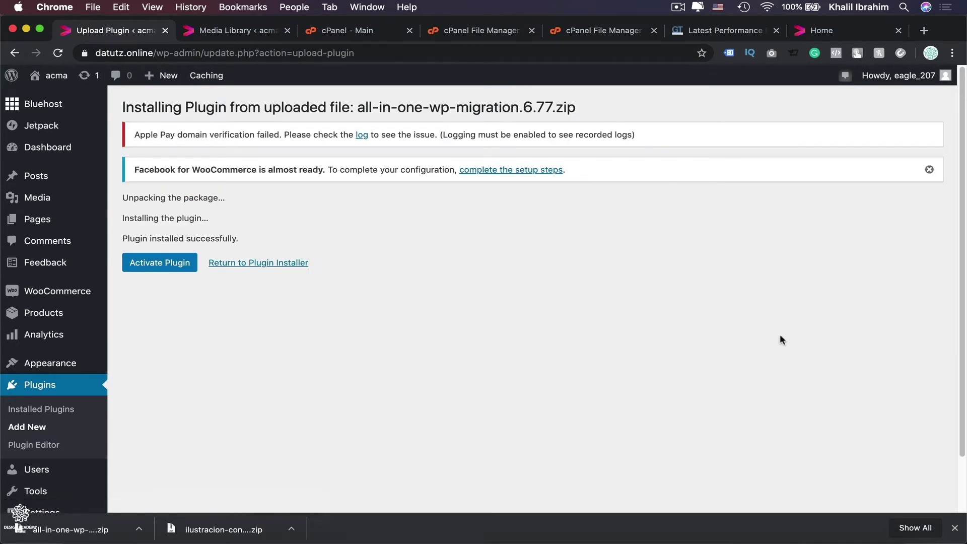
{"action": "left_click", "coordinate": [154, 264]}
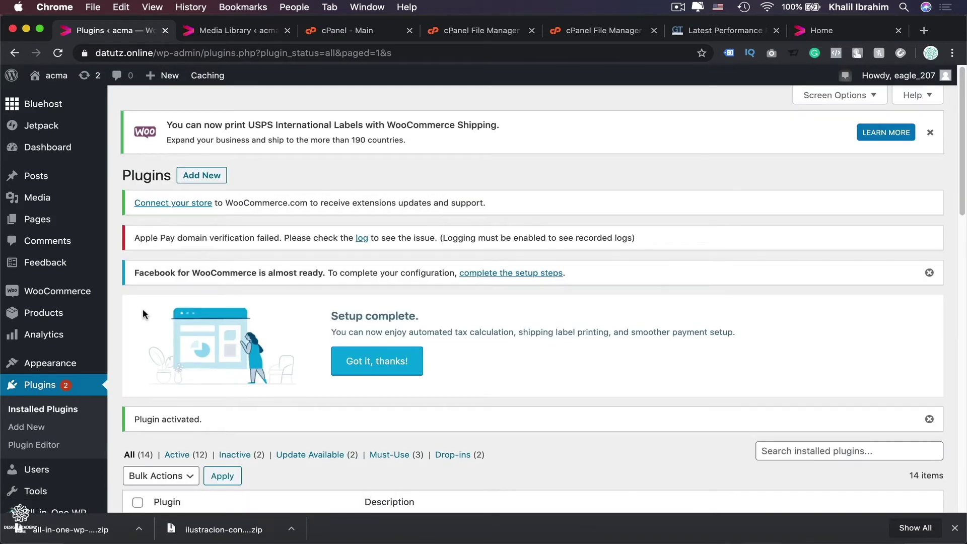
- Export the site to a file with All-in-One WP Migration, expanding the advanced options but leaving all exclusions unchecked
{"action": "scroll", "coordinate": [151, 327], "scroll_direction": "down", "scroll_amount": 3}
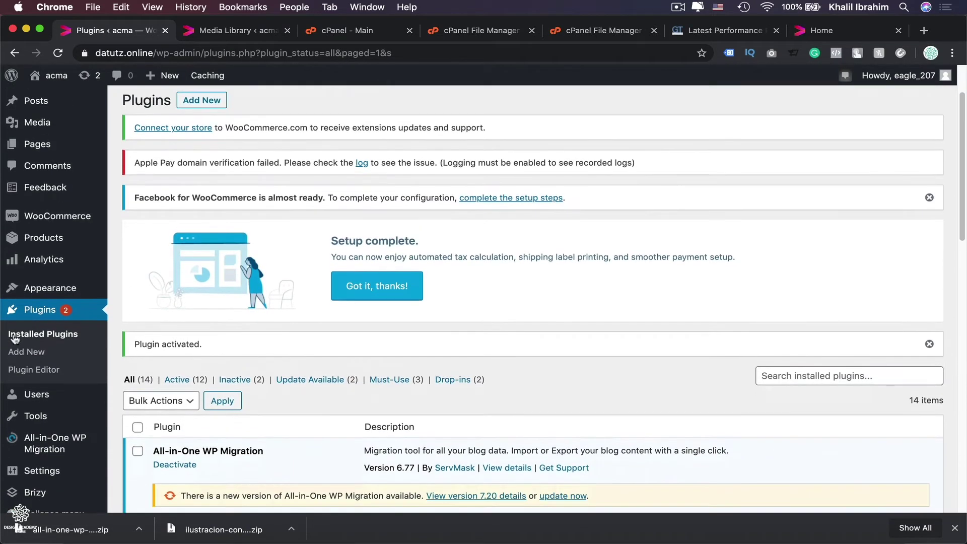
{"action": "scroll", "coordinate": [188, 361], "scroll_direction": "down", "scroll_amount": 5}
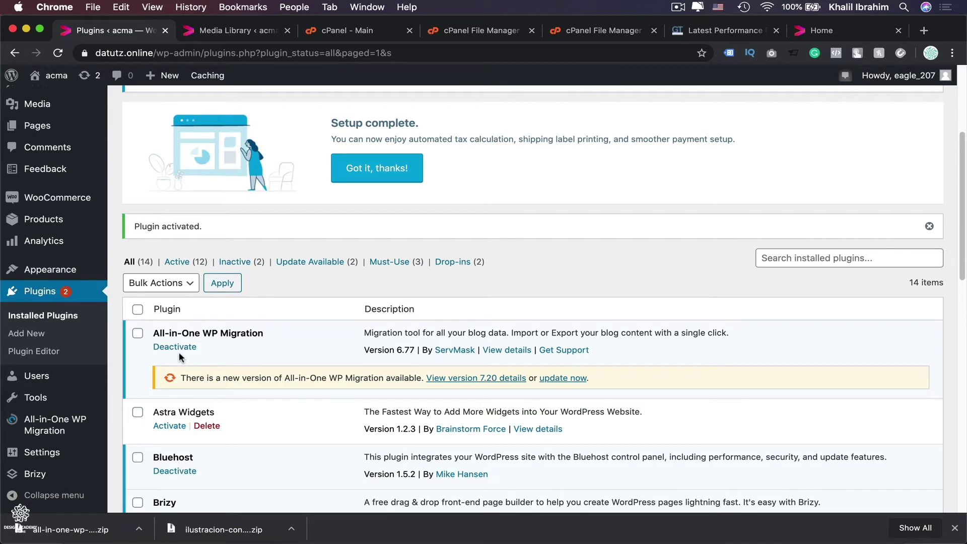
{"action": "mouse_move", "coordinate": [55, 431]}
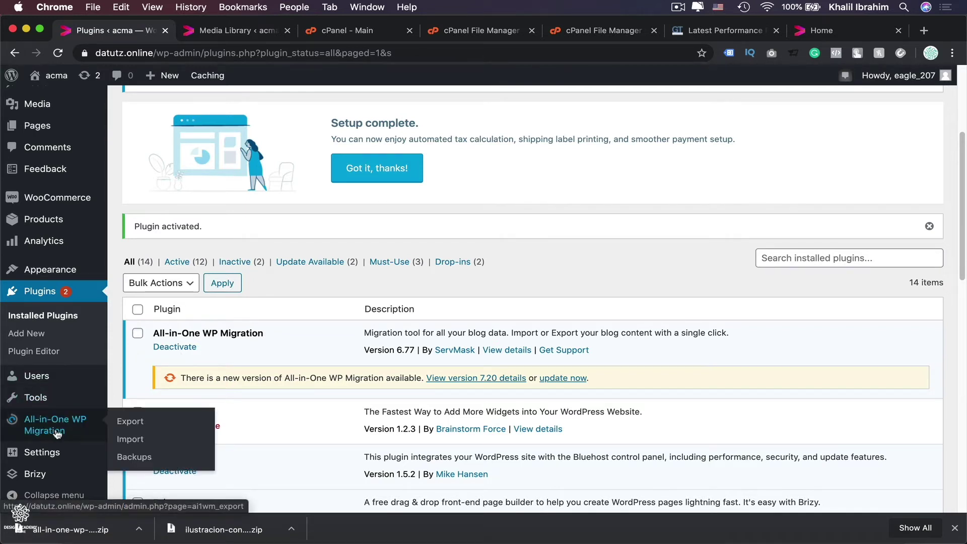
{"action": "left_click", "coordinate": [120, 422]}
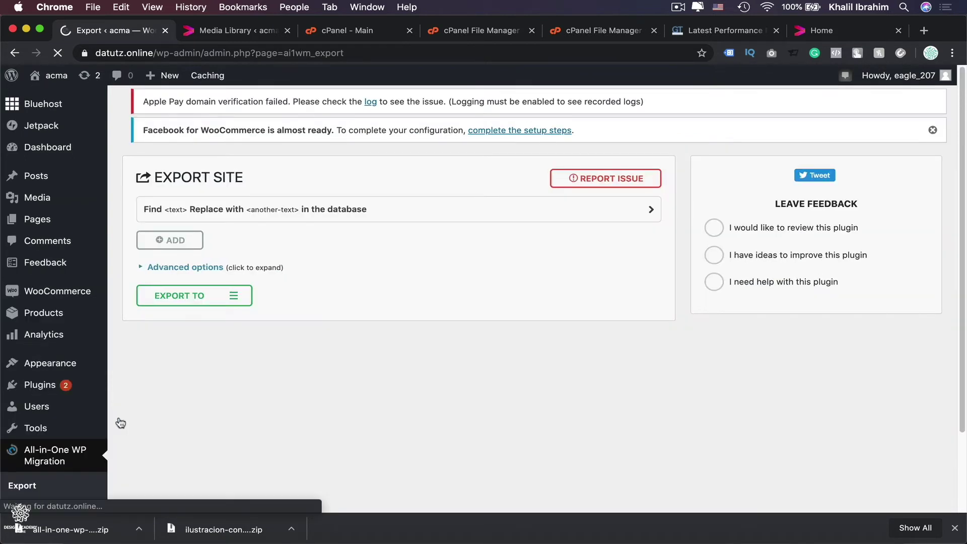
{"action": "left_click", "coordinate": [144, 271]}
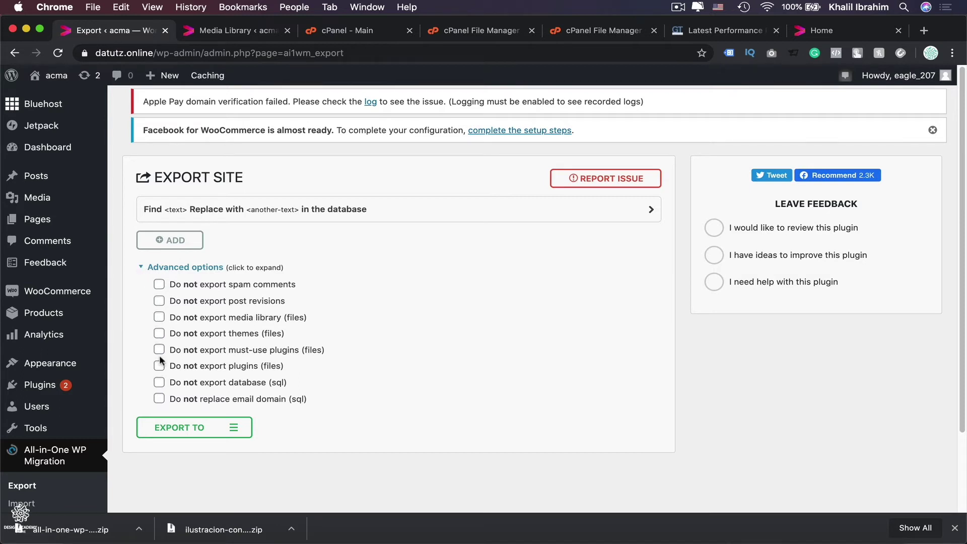
{"action": "left_click", "coordinate": [232, 428]}
{"action": "scroll", "coordinate": [229, 435], "scroll_direction": "down", "scroll_amount": 5}
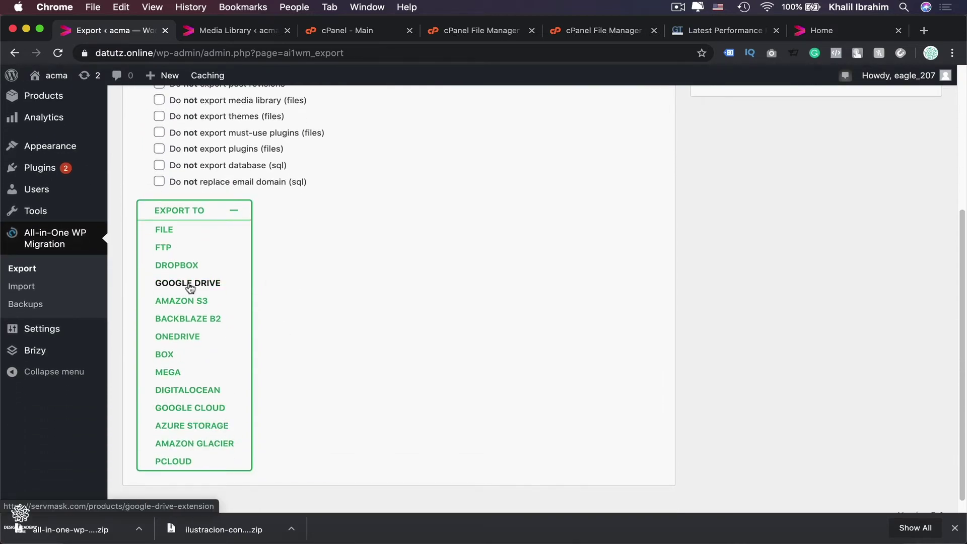
{"action": "left_click", "coordinate": [165, 230]}
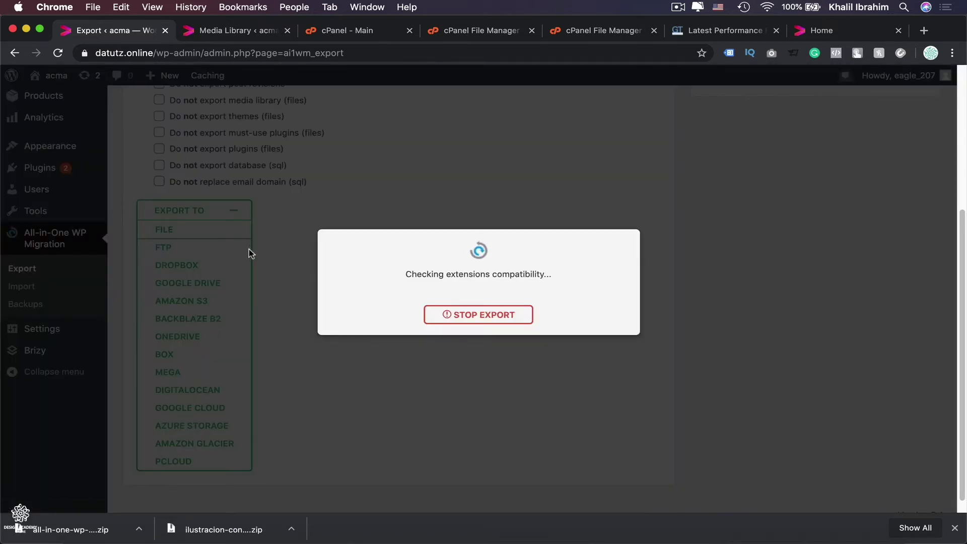
- Download the exported datutz.online site file and close the export dialog
{"action": "scroll", "coordinate": [248, 248], "scroll_direction": "up", "scroll_amount": 4}
{"action": "scroll", "coordinate": [249, 249], "scroll_direction": "up", "scroll_amount": 1}
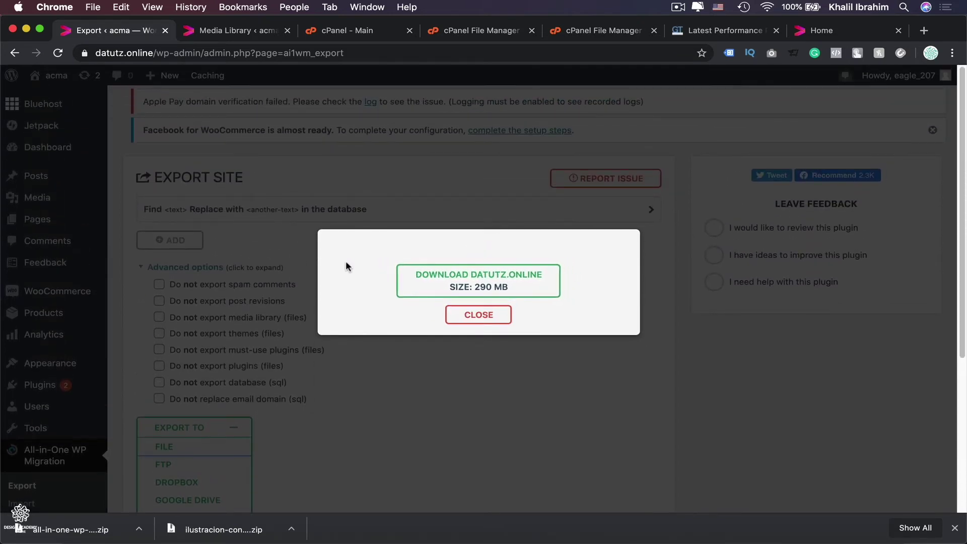
{"action": "left_click", "coordinate": [515, 294]}
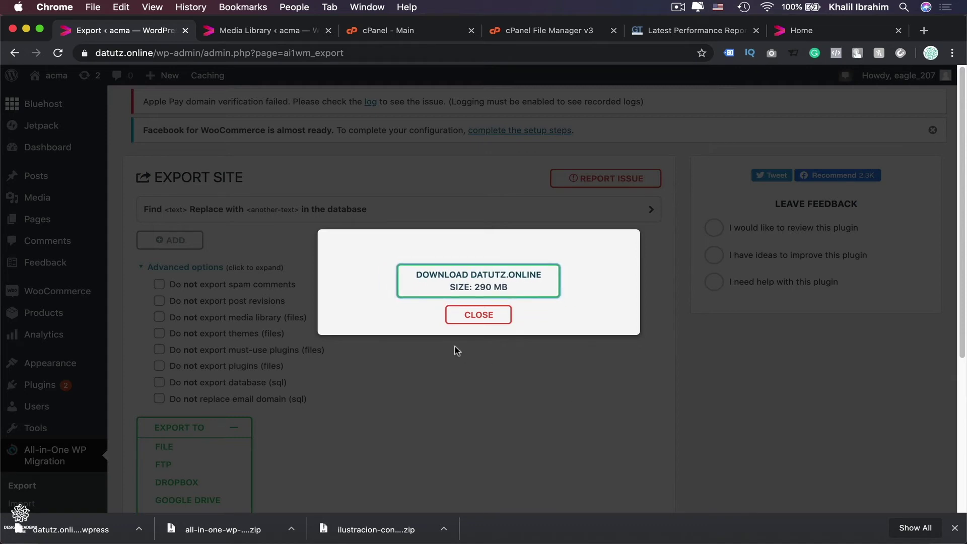
{"action": "left_click", "coordinate": [475, 319]}
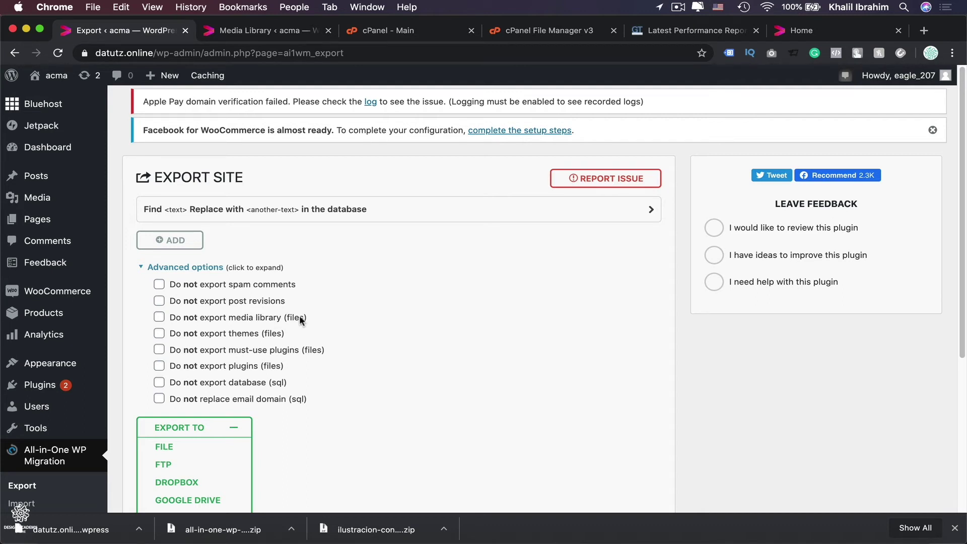
- View All-in-One WP Migration's Import page, followed by its Backups page with the stored site backups
{"action": "scroll", "coordinate": [29, 486], "scroll_direction": "down", "scroll_amount": 3}
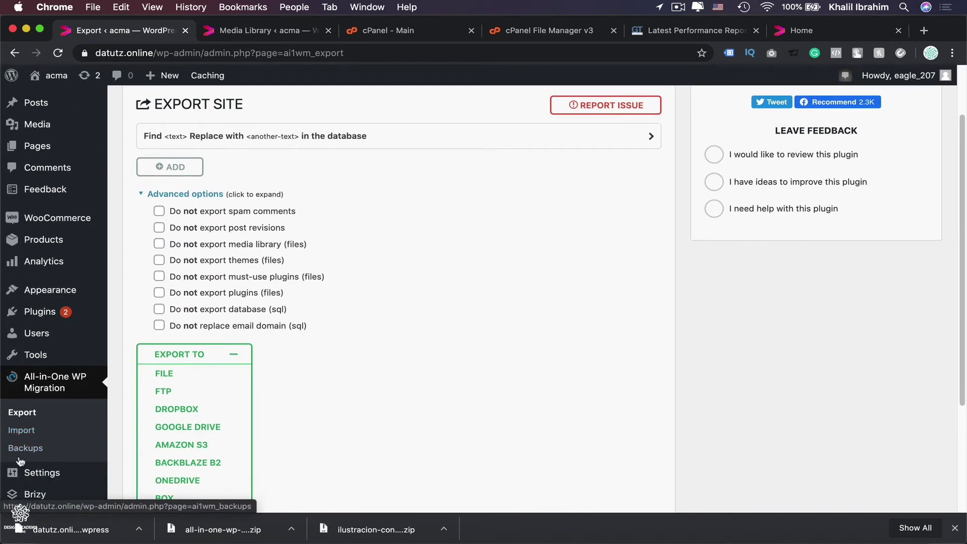
{"action": "left_click", "coordinate": [22, 436]}
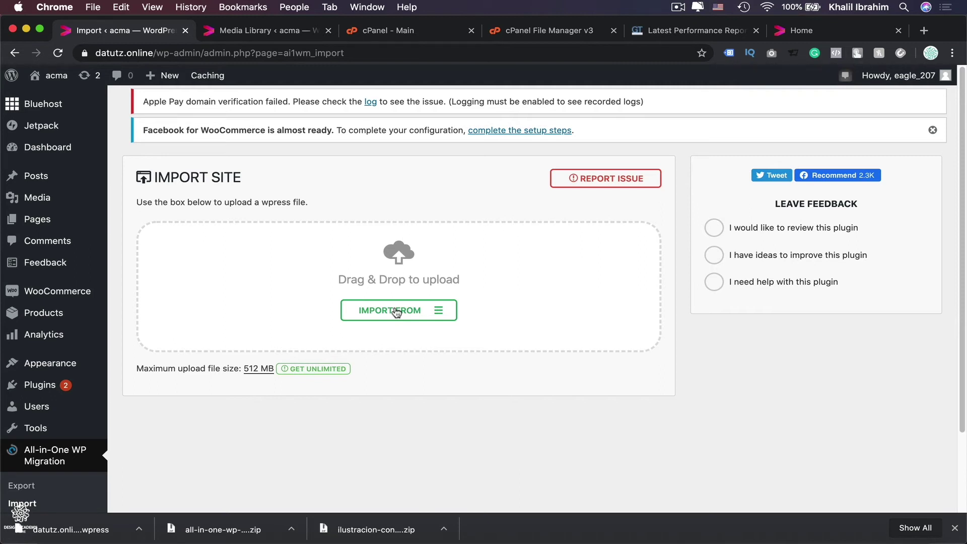
{"action": "scroll", "coordinate": [20, 413], "scroll_direction": "down", "scroll_amount": 3}
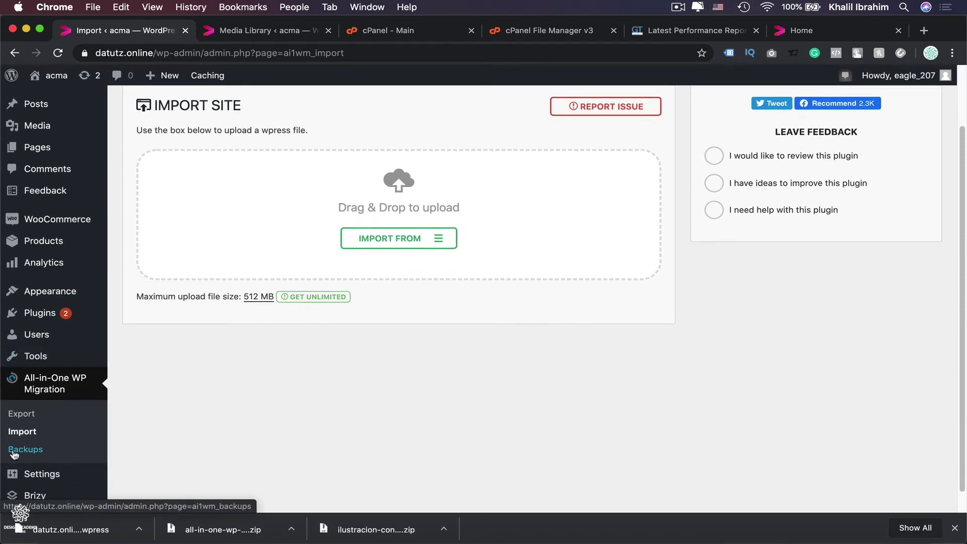
{"action": "left_click", "coordinate": [14, 455]}
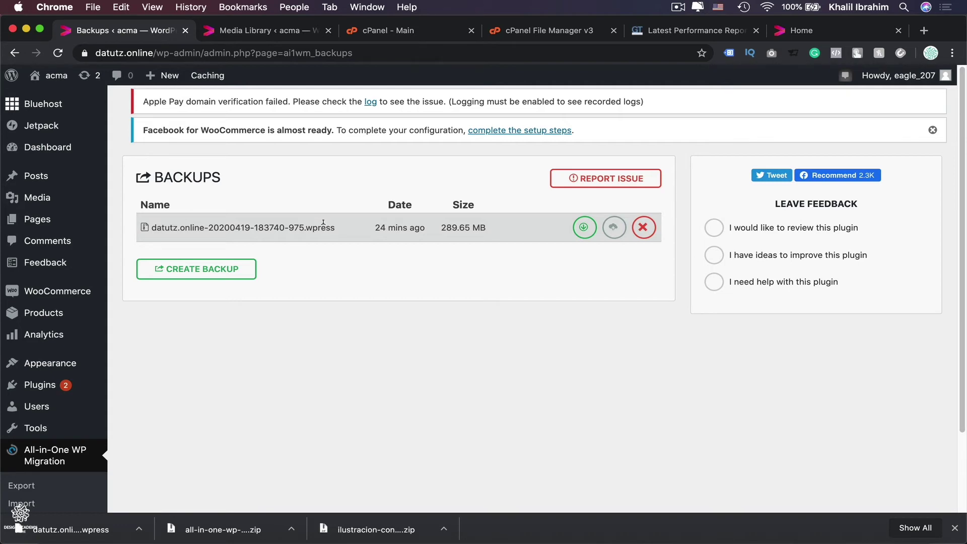
- Switch to the cPanel File Manager and open public_html/wp-content/plugins/all-in-one-wp-migration/lib/view/backups
{"action": "left_click", "coordinate": [426, 36]}
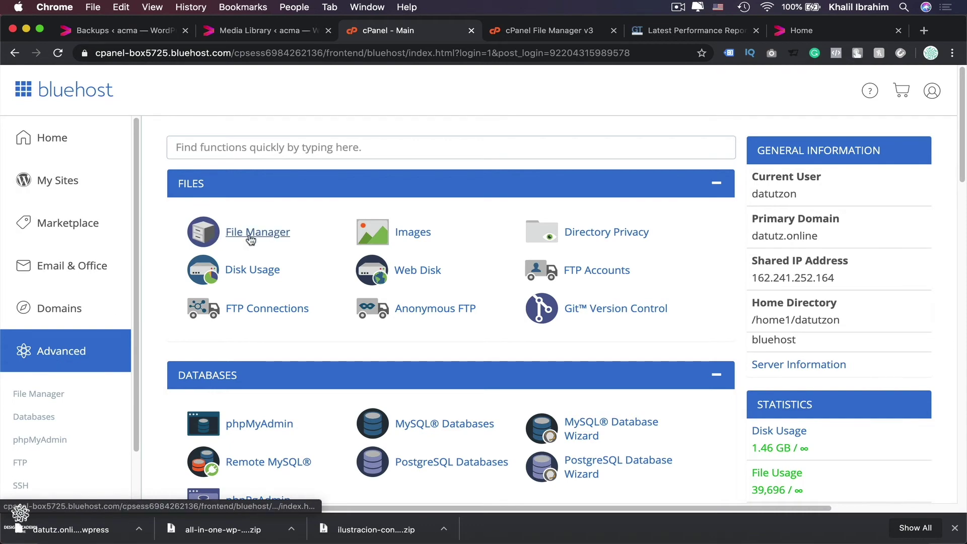
{"action": "left_click", "coordinate": [560, 30]}
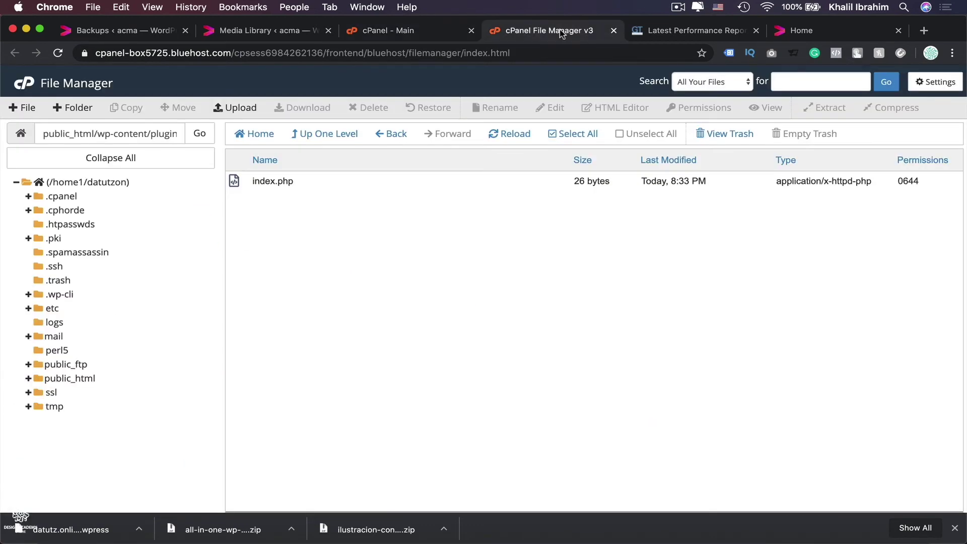
{"action": "left_click", "coordinate": [28, 378]}
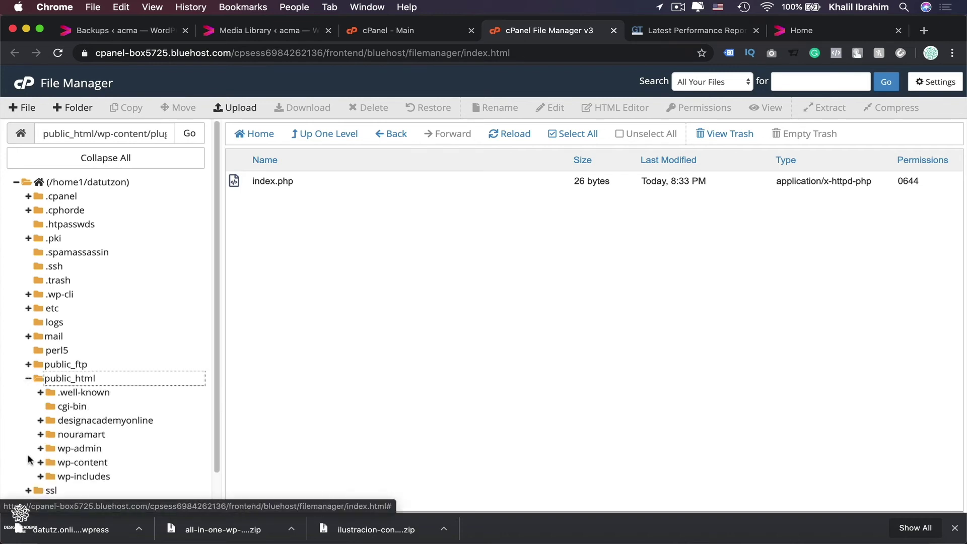
{"action": "left_click", "coordinate": [41, 463]}
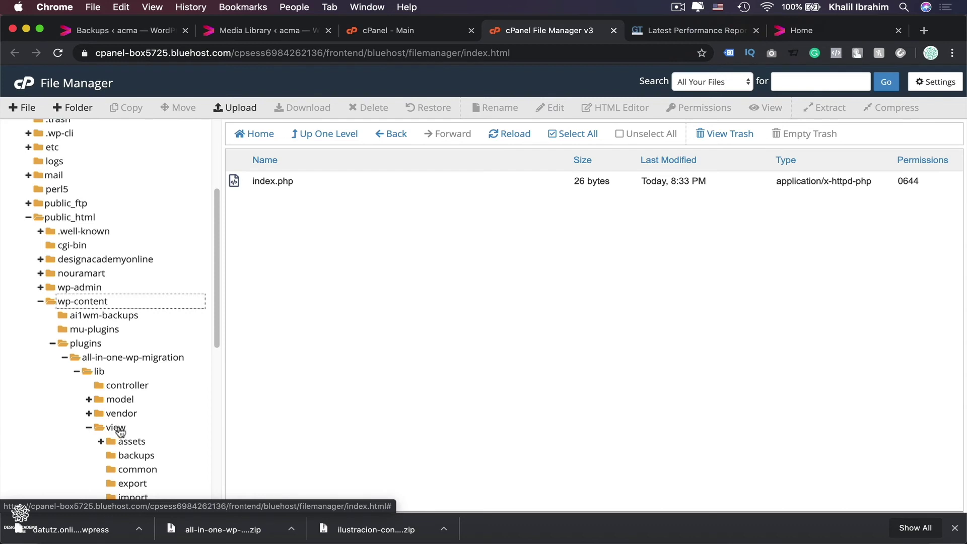
{"action": "left_click", "coordinate": [133, 453]}
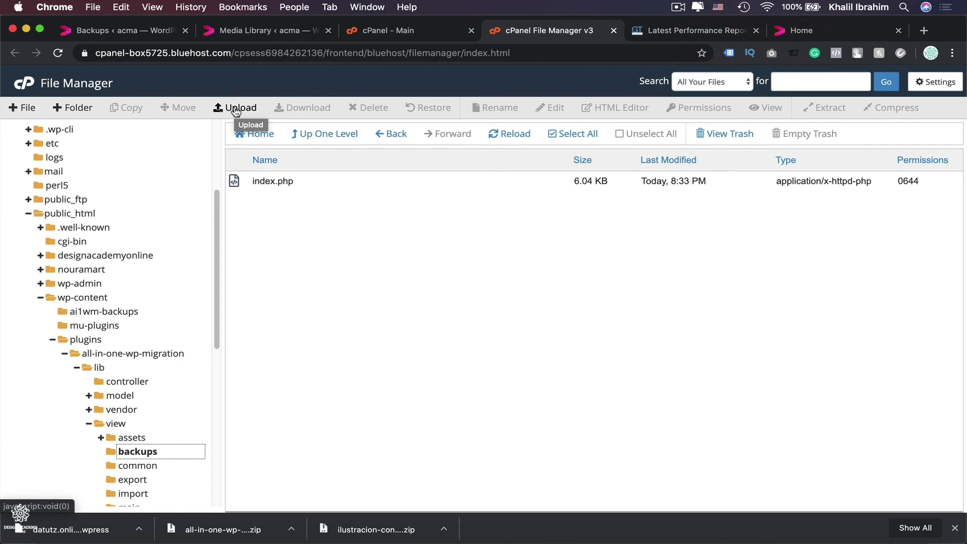
- Return to WordPress and review the backup's restore option and the Media Library, ending on the Backups page
{"action": "left_click", "coordinate": [106, 35]}
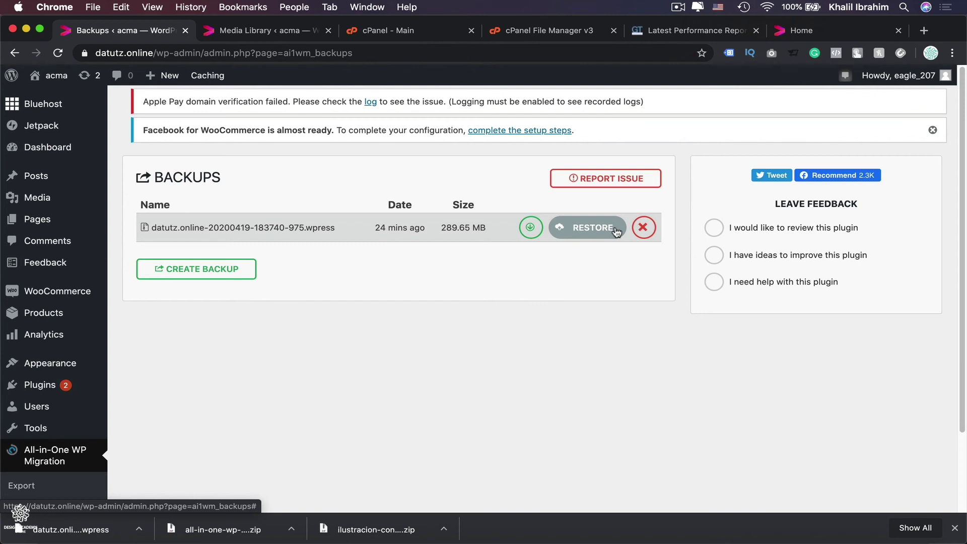
{"action": "left_click", "coordinate": [246, 32]}
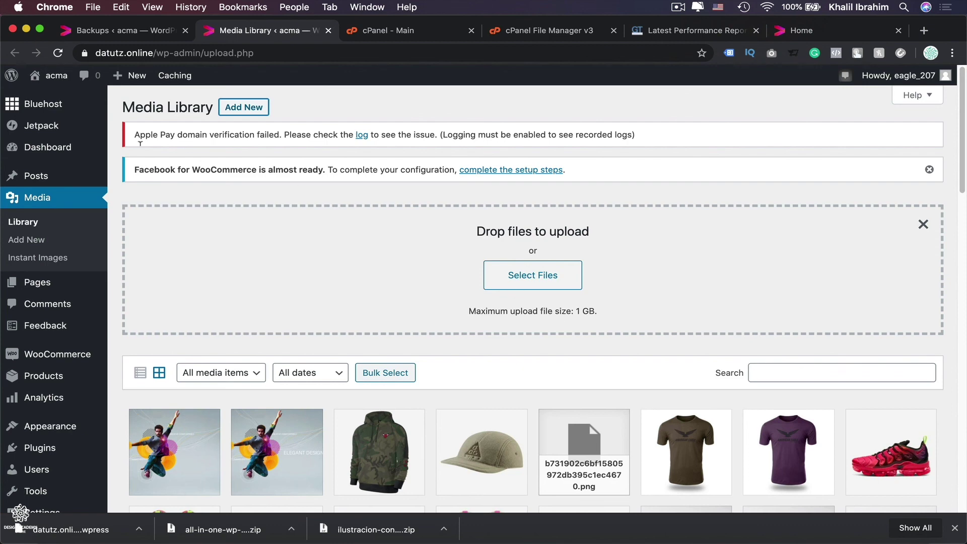
{"action": "left_click", "coordinate": [111, 32]}
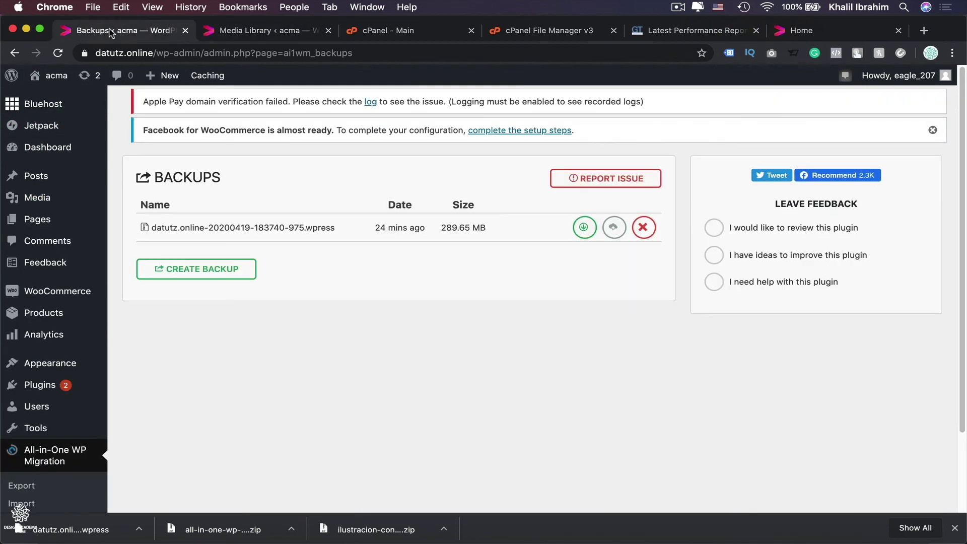